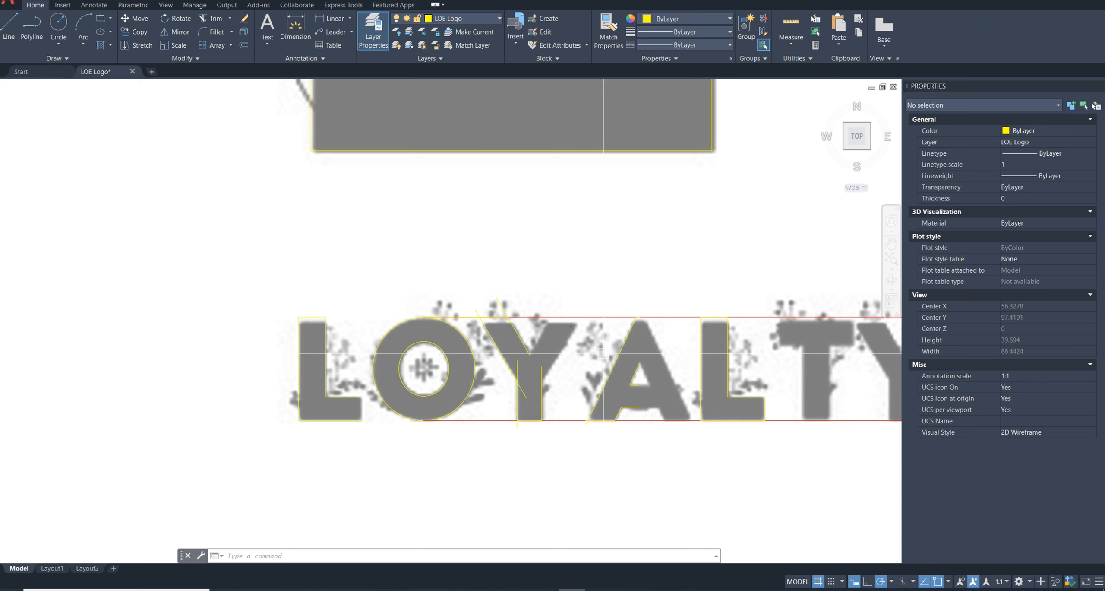
Trim the overlapping line ends where the small Y's left diagonal meets its stem, including the stub below the base.
scroll(603, 353, "down", 4)
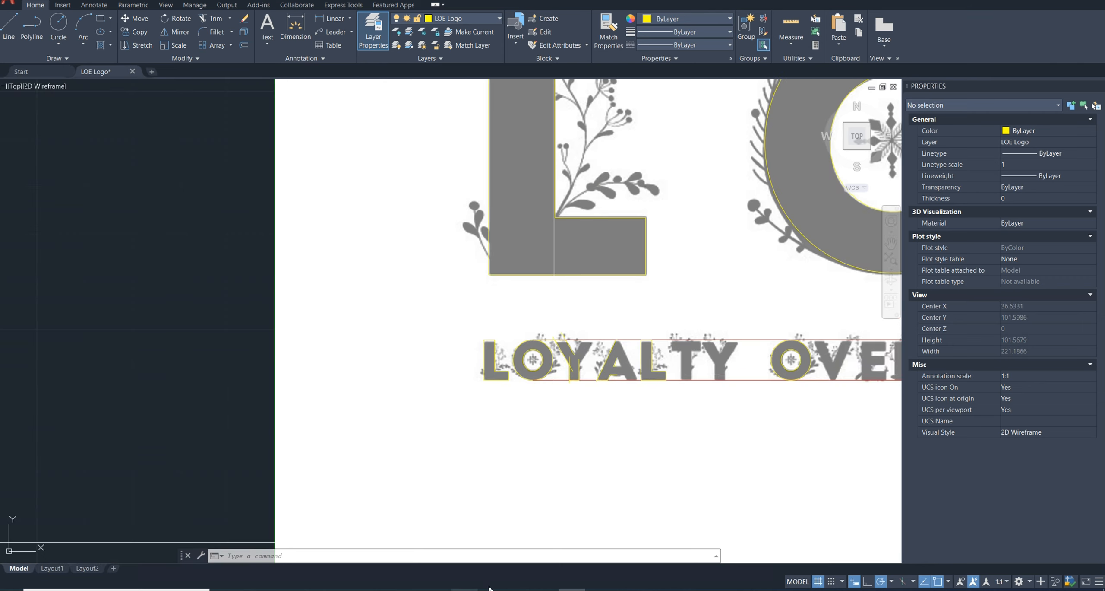
scroll(540, 323, "down", 6)
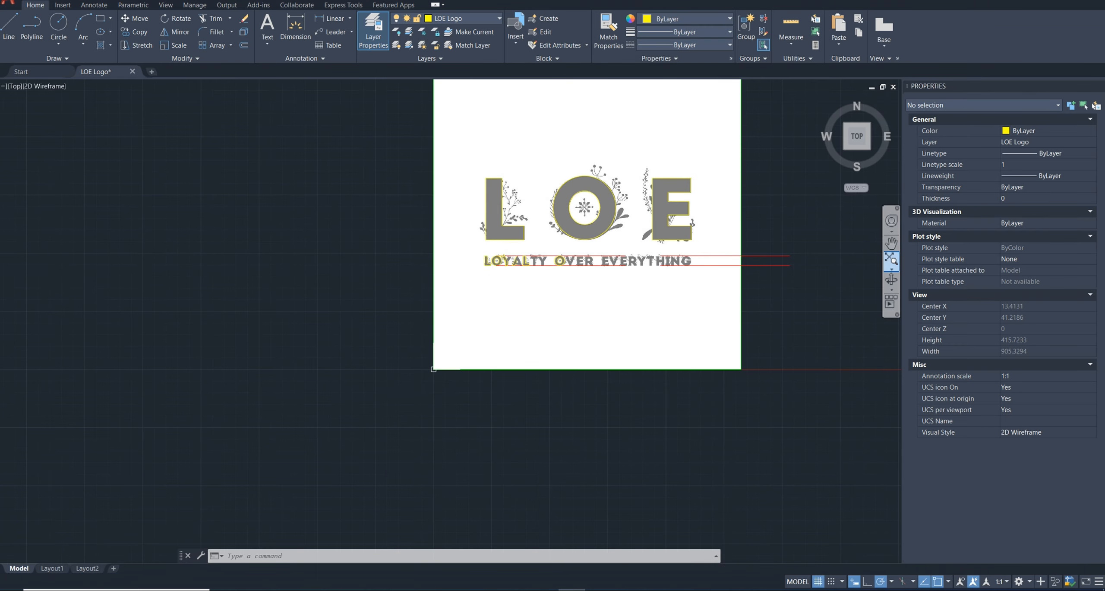
scroll(501, 212, "up", 15)
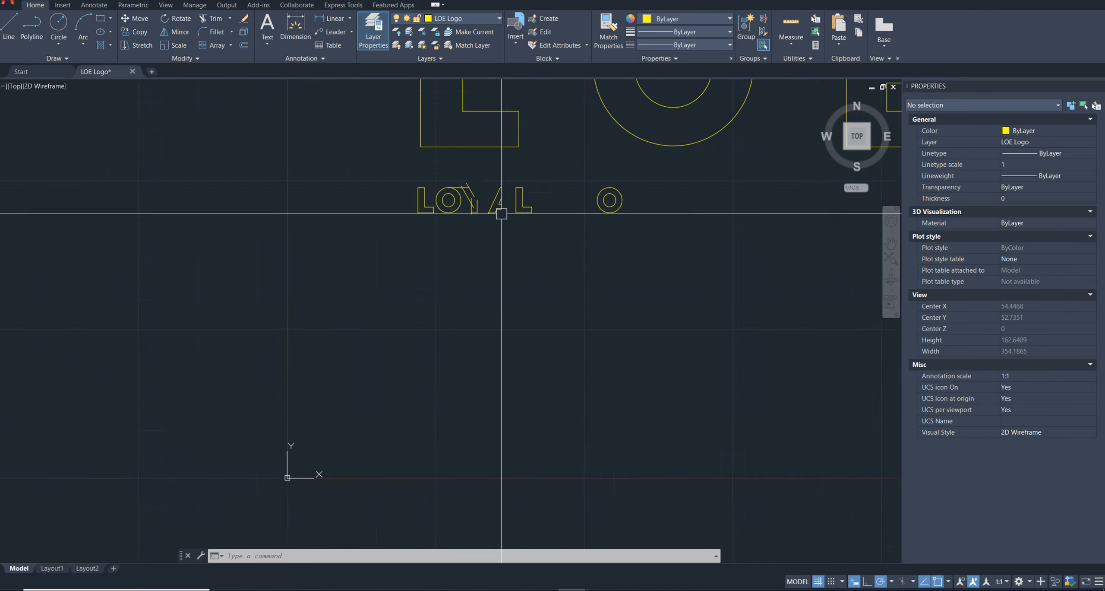
middle_click_drag(508, 251, 535, 275)
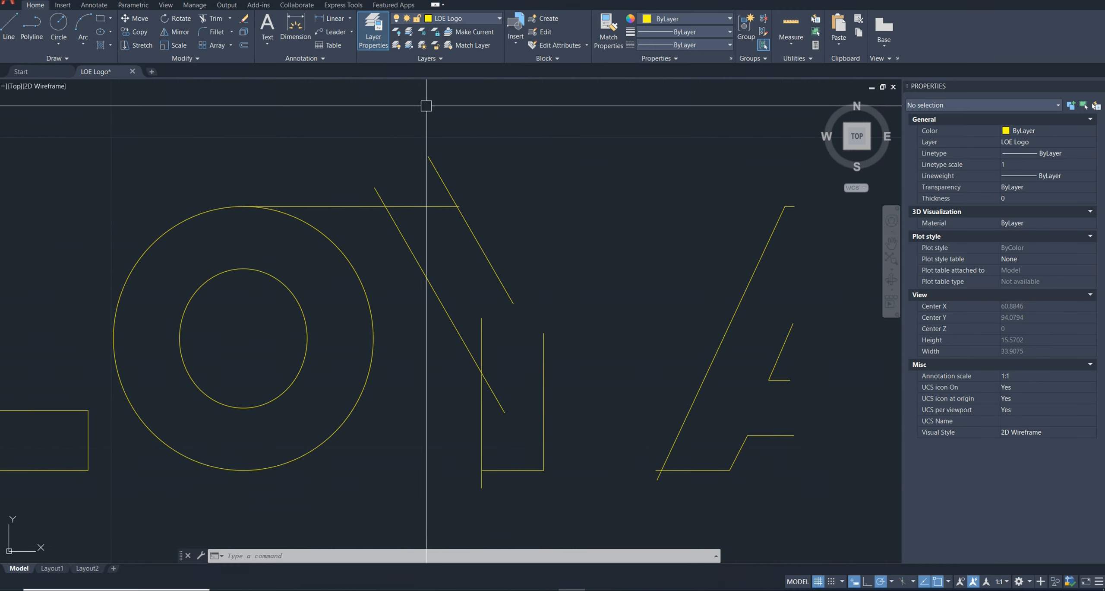
scroll(583, 274, "down", 5)
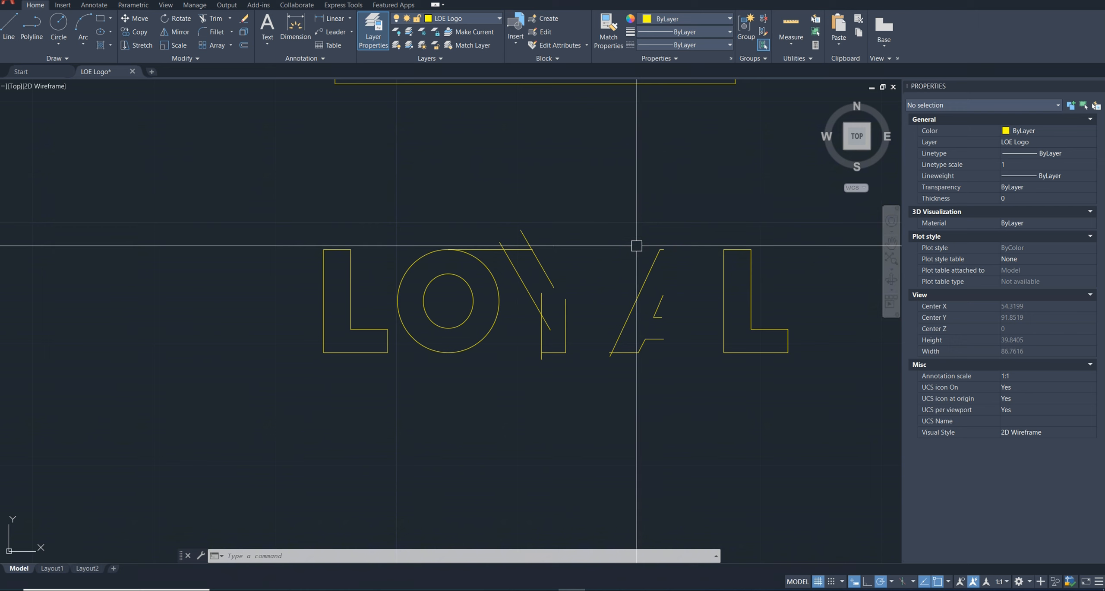
scroll(565, 277, "up", 3)
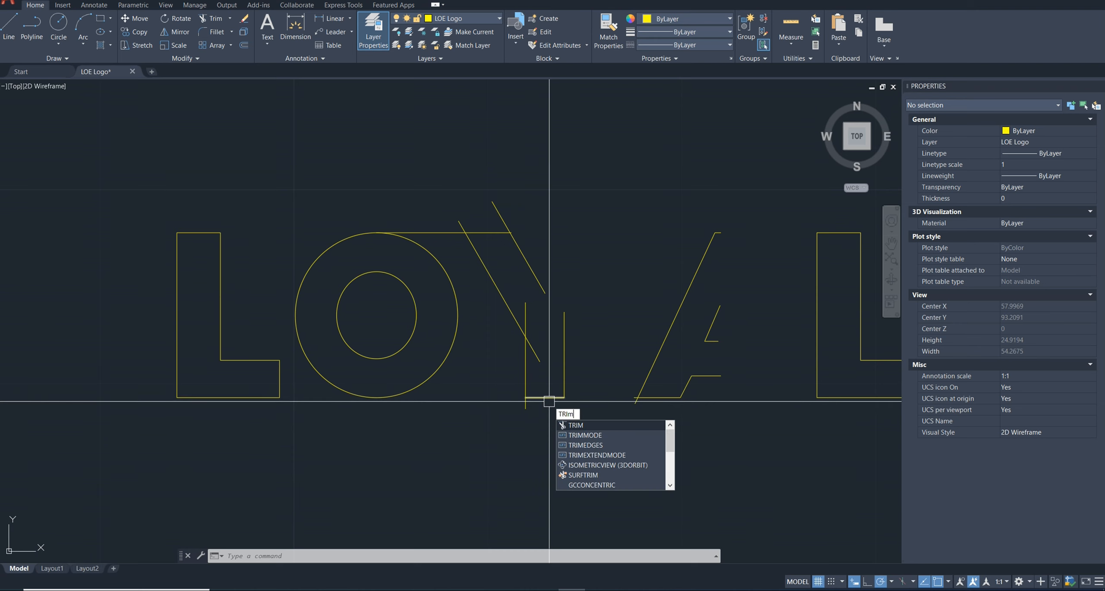
key("Return")
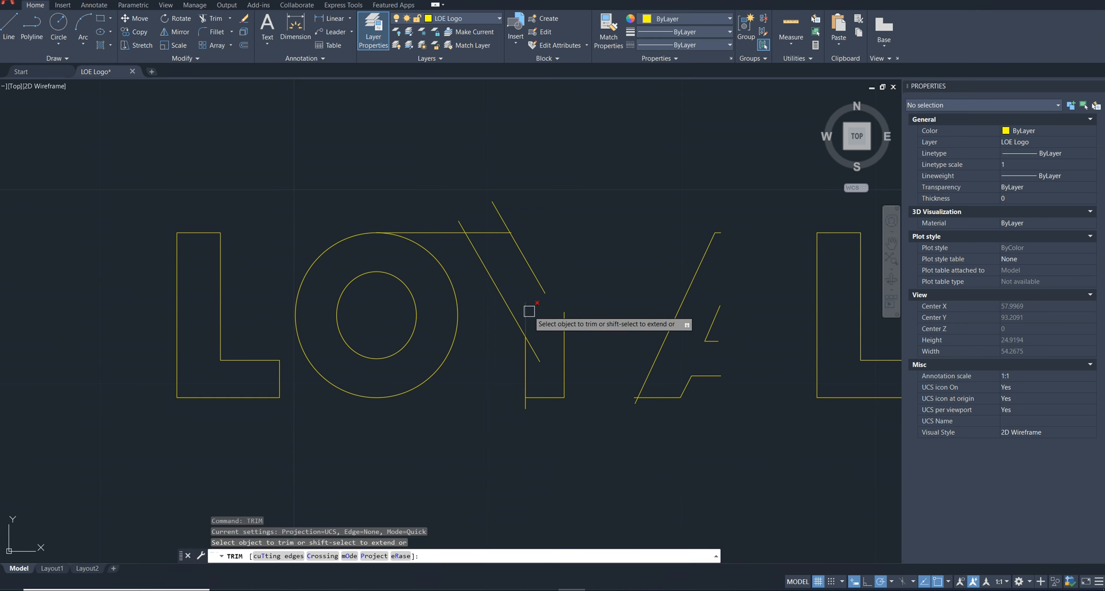
left_click(529, 311)
left_click(540, 353)
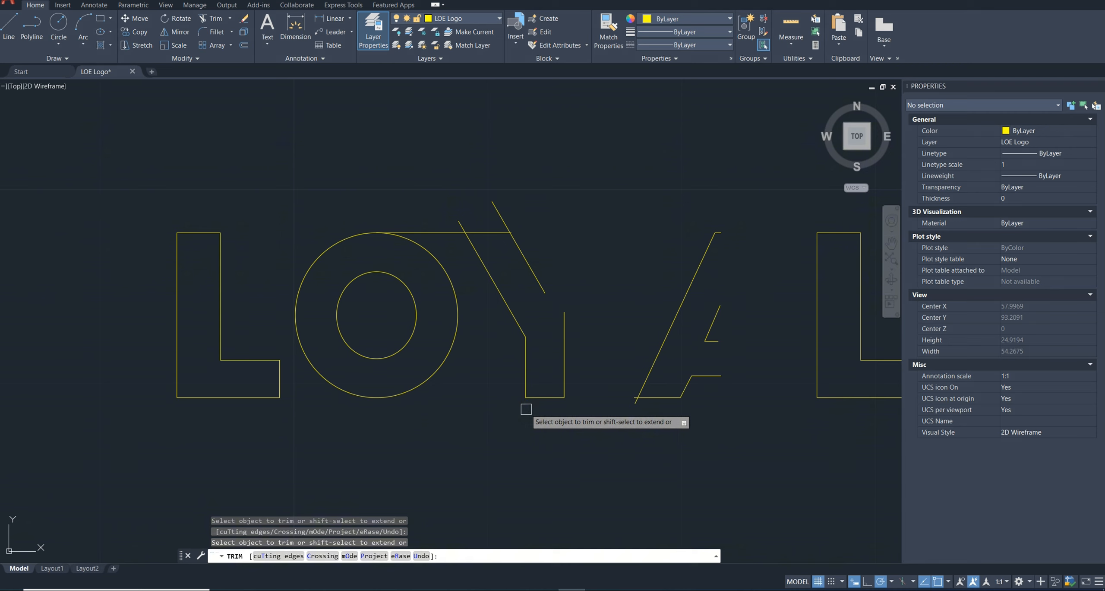
Trim the excess line ends at the top of the Y's left arm, removing the part running over the O.
left_click(441, 230)
left_click(503, 206)
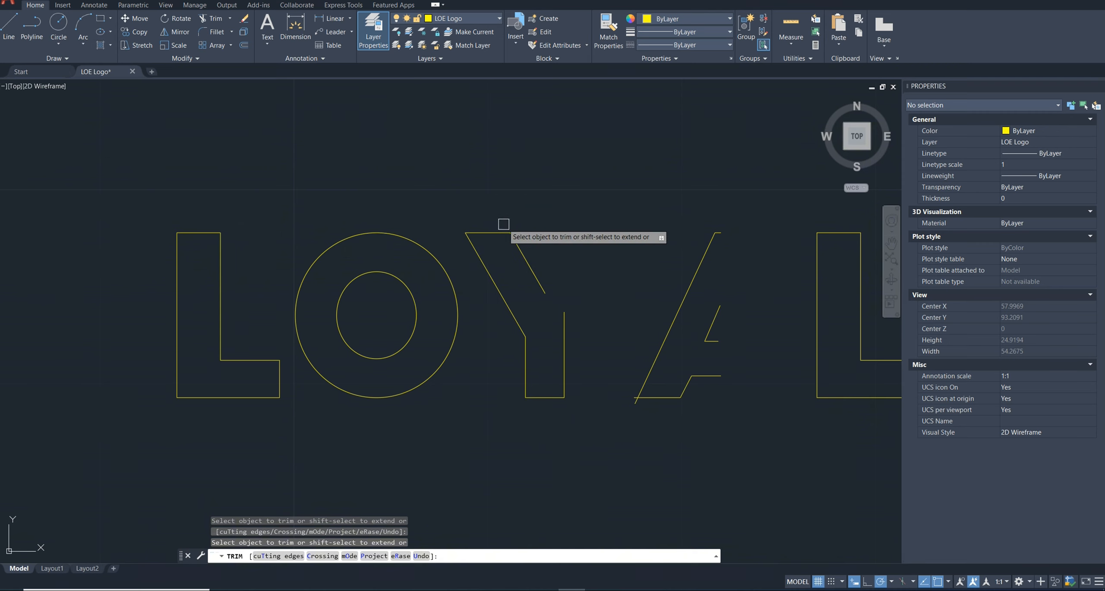
scroll(545, 252, "up", 10)
scroll(518, 256, "down", 10)
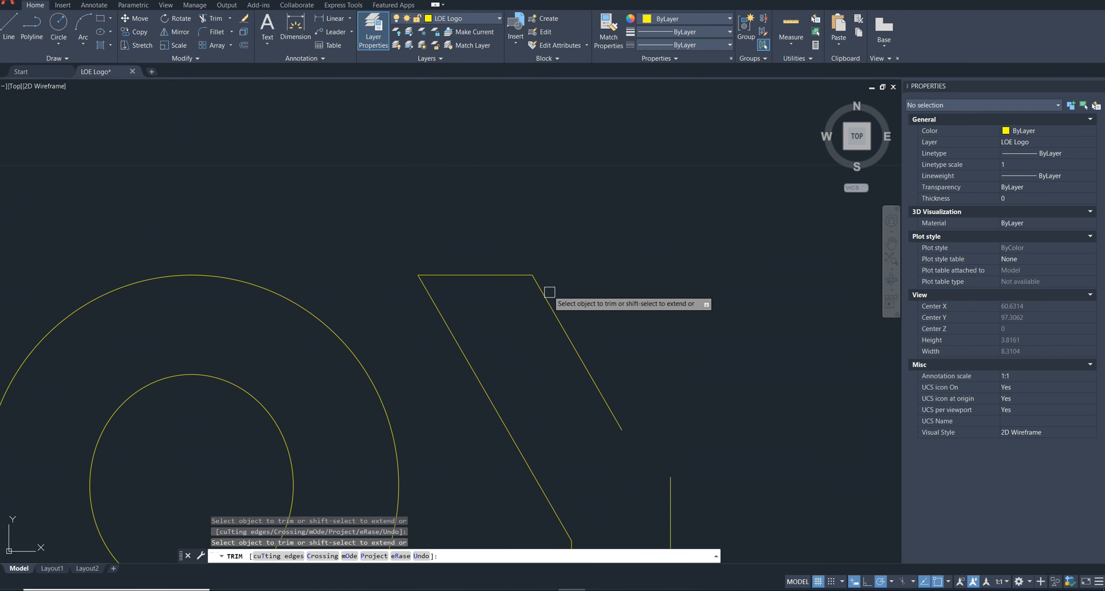
key("Escape")
Mirror the Y's left arm, stem side and base about a vertical line through the inner notch, keeping the source objects.
type("mi")
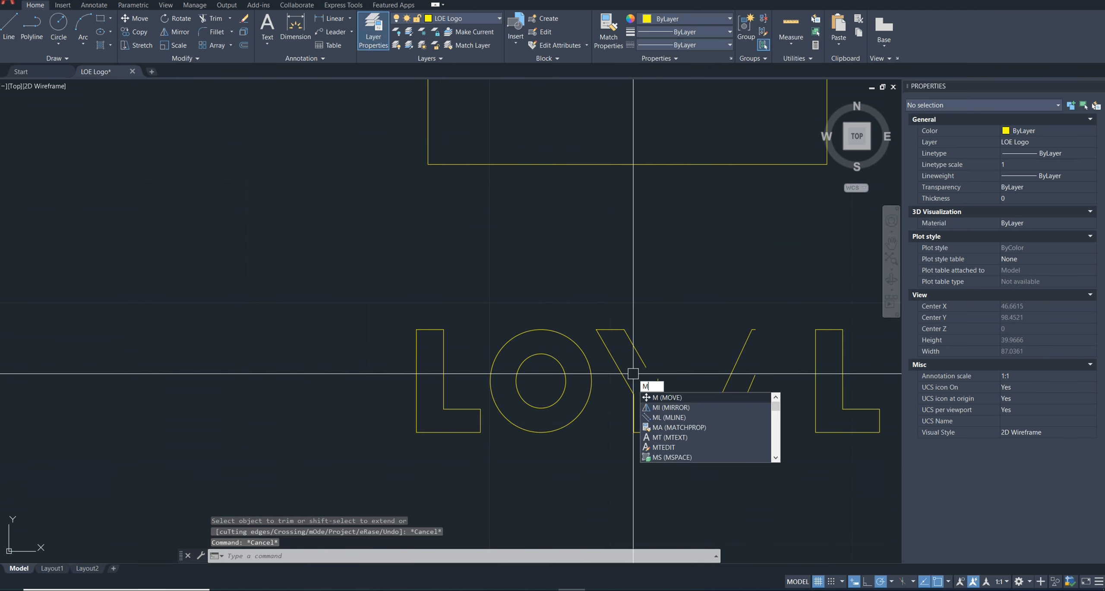
left_click(677, 400)
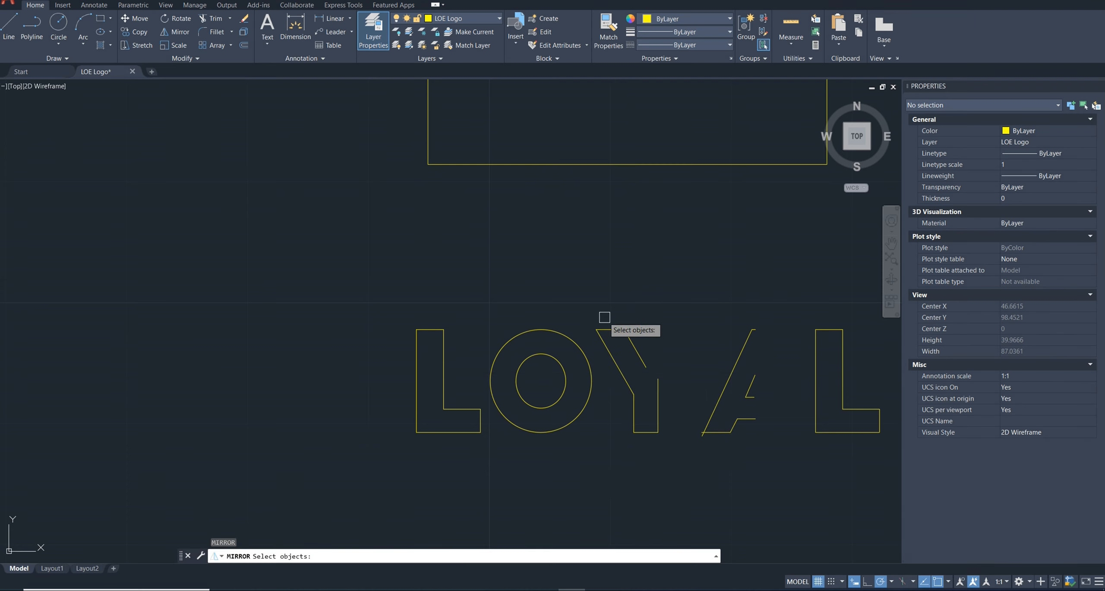
left_click(610, 330)
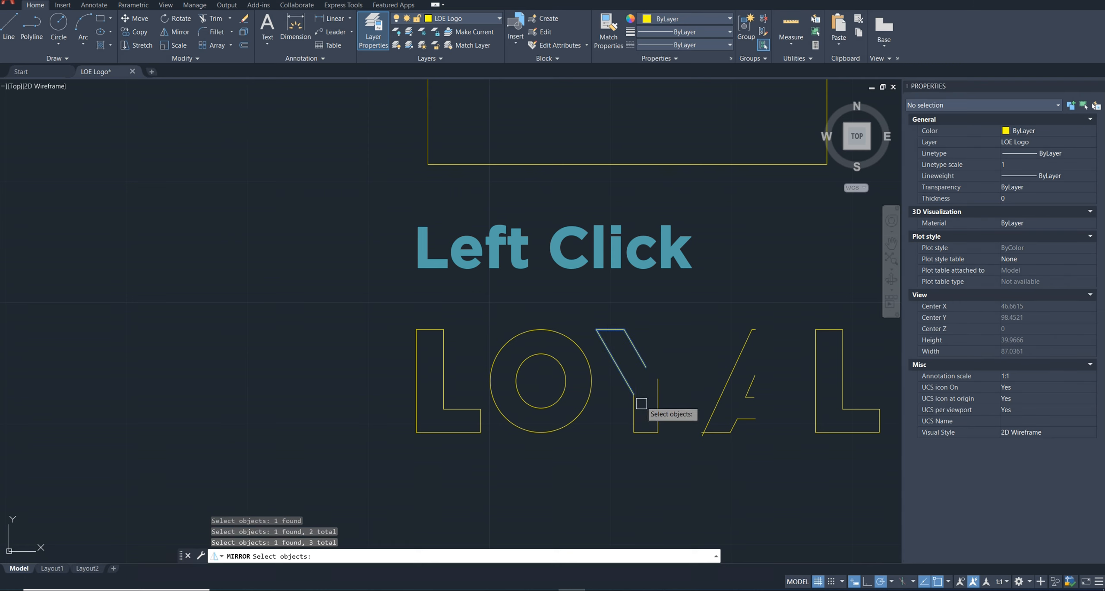
left_click(641, 432)
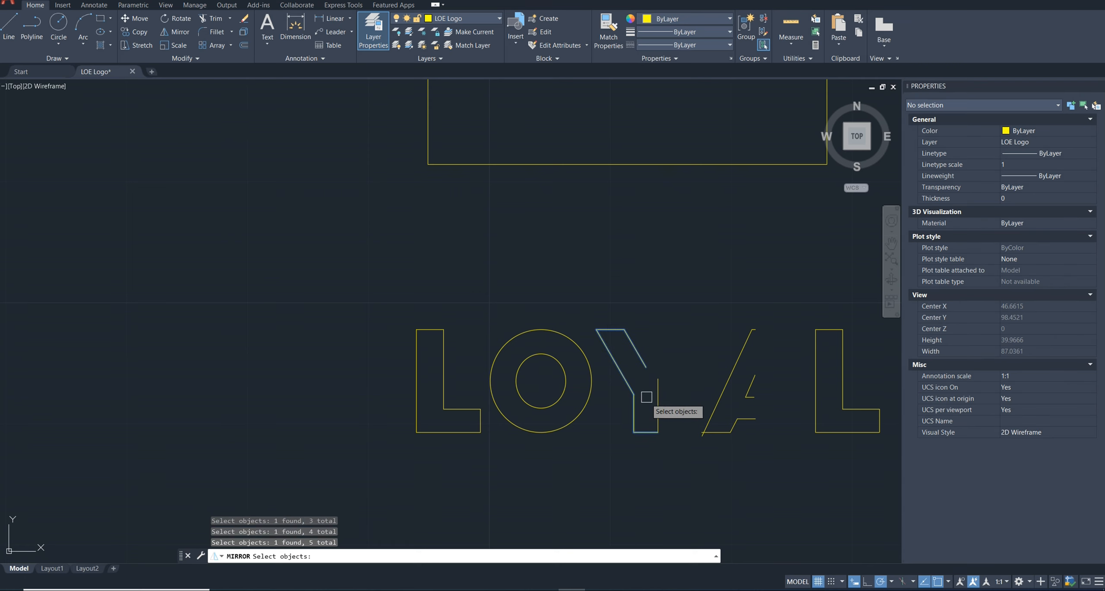
scroll(646, 395, "up", 2)
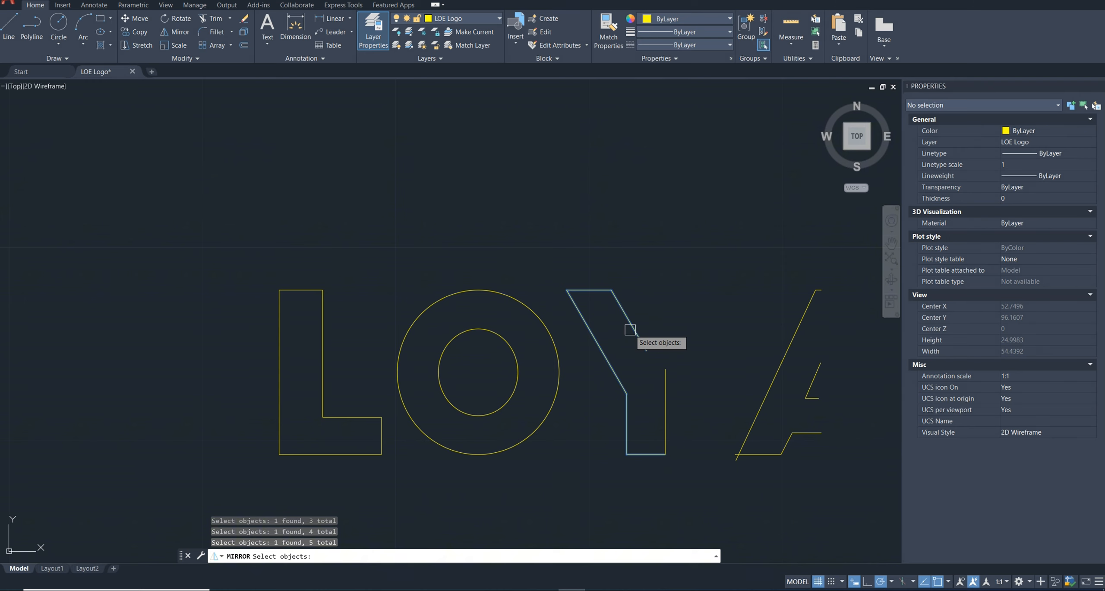
key("Return")
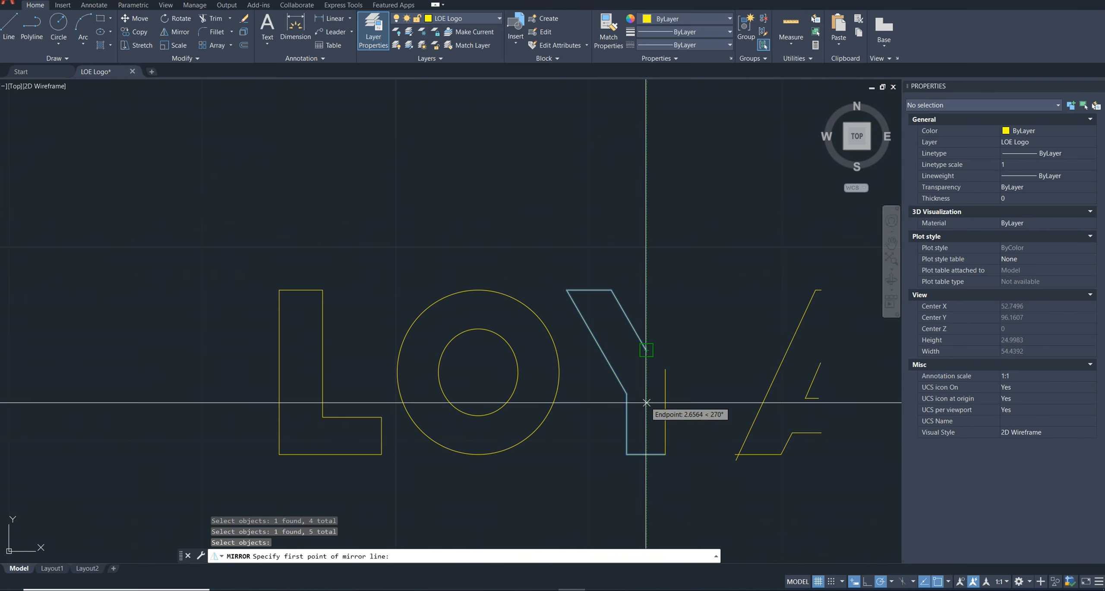
left_click(646, 350)
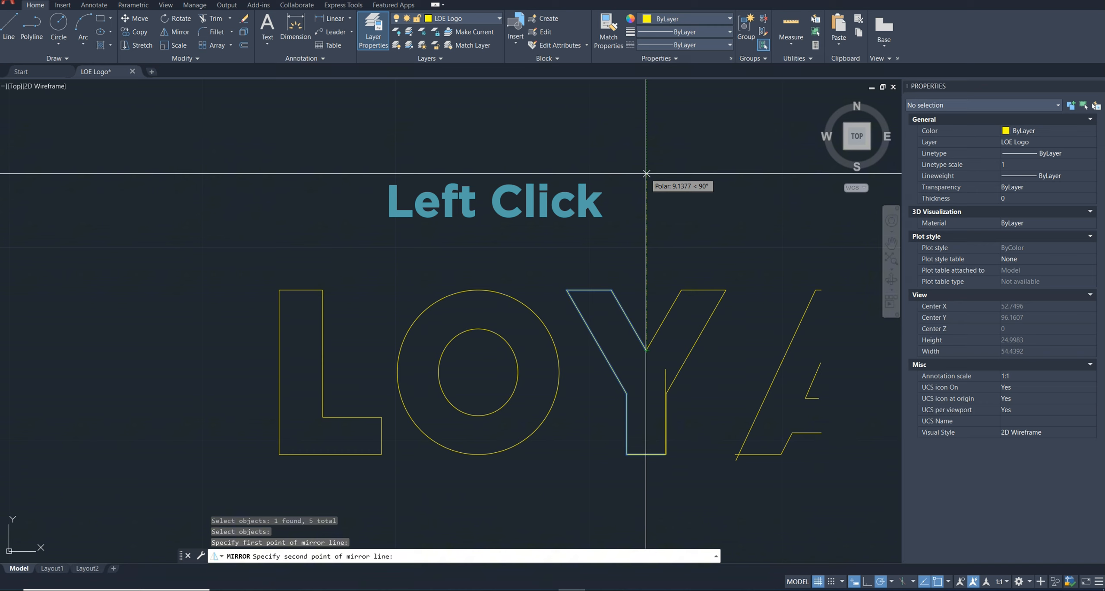
left_click(647, 173)
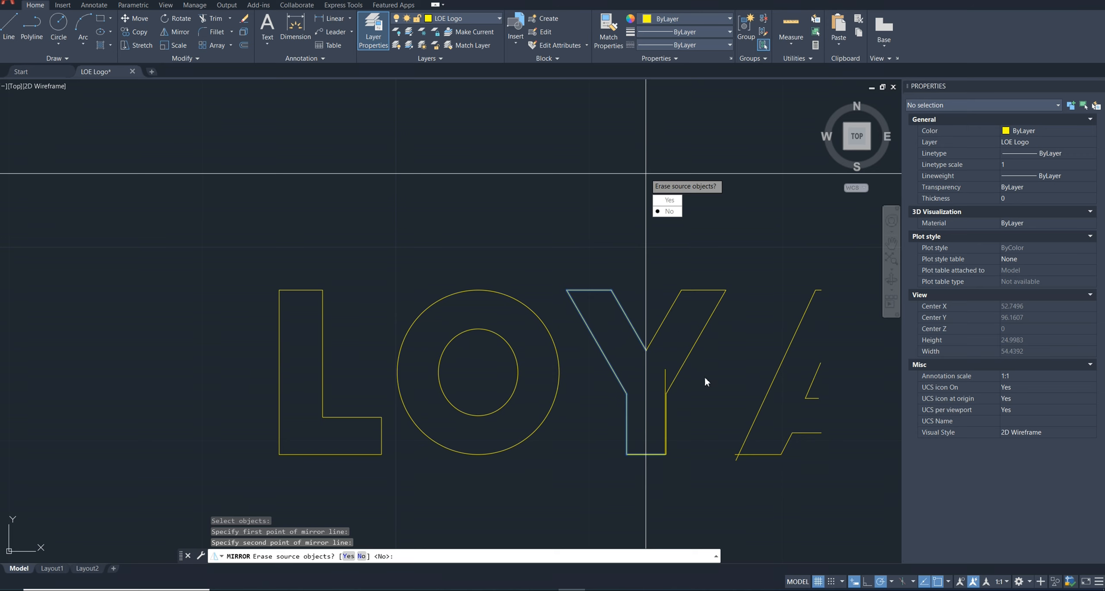
left_click(668, 212)
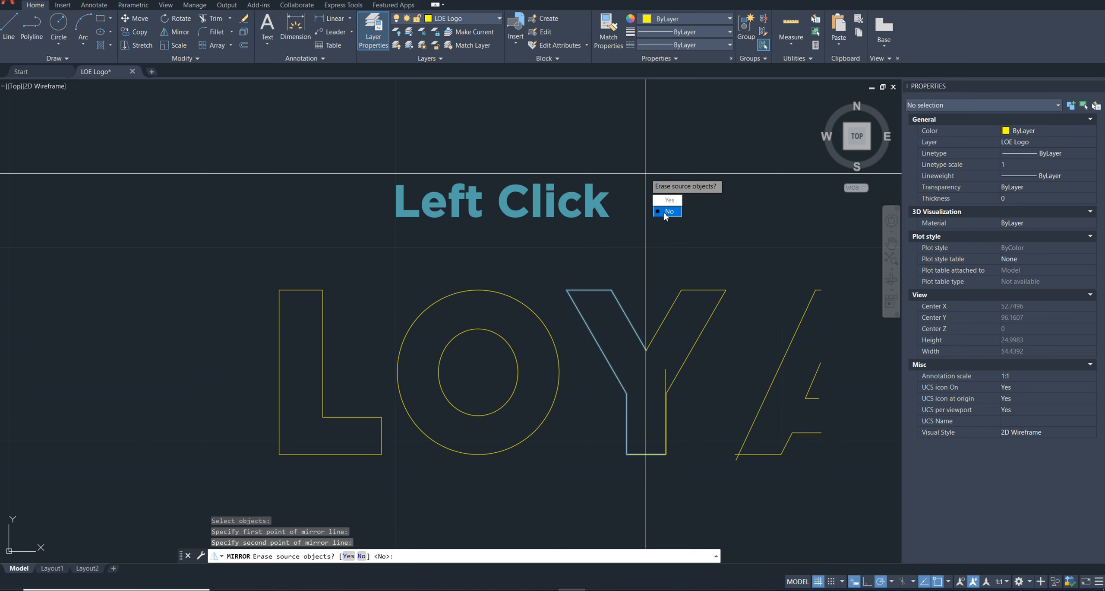
Trim the overhanging line ends at the lower-left corner of the half-drawn A.
scroll(676, 360, "down", 3)
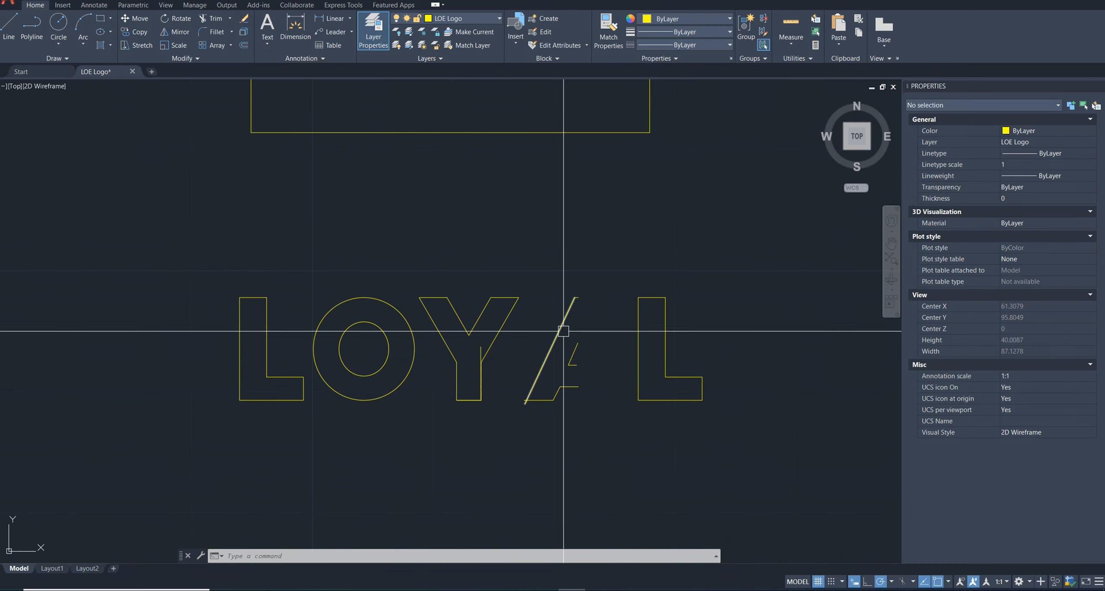
scroll(523, 408, "up", 5)
scroll(522, 411, "down", 2)
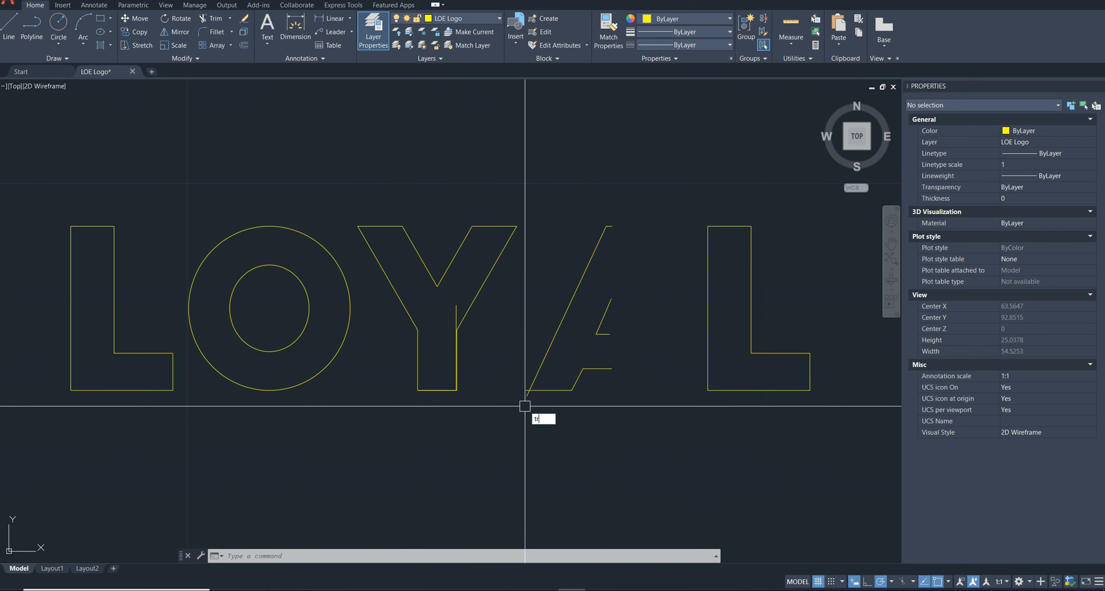
key("Return")
scroll(525, 406, "up", 5)
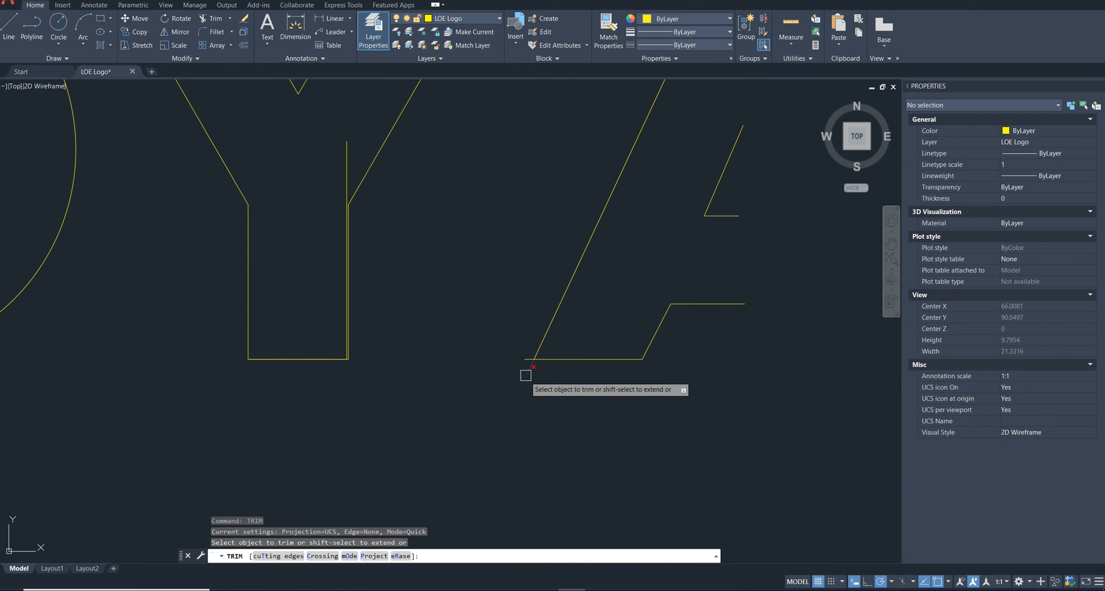
scroll(525, 361, "down", 5)
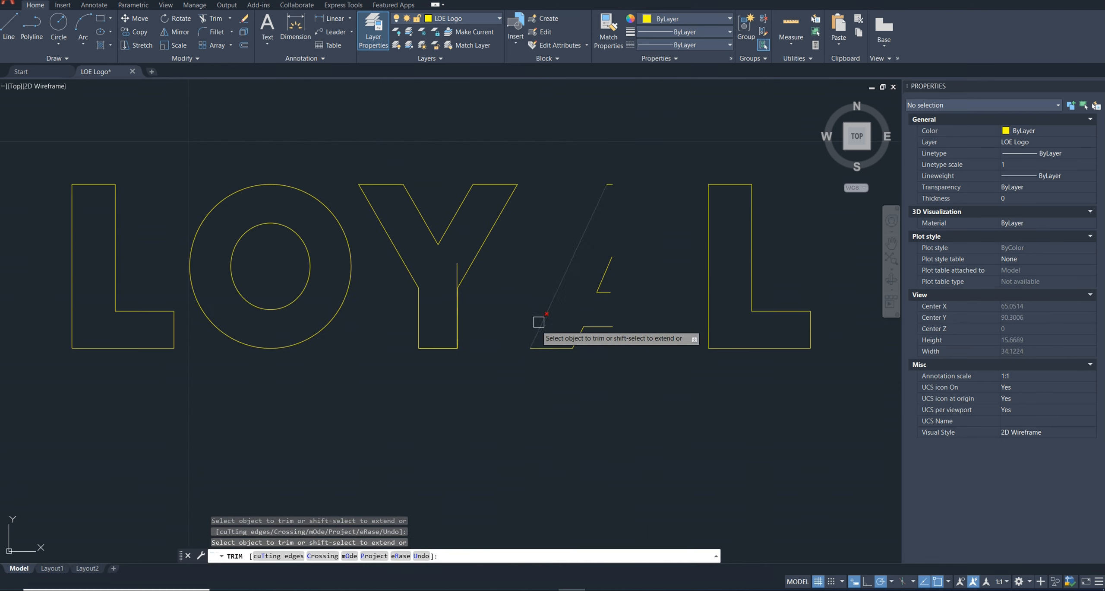
key("Escape")
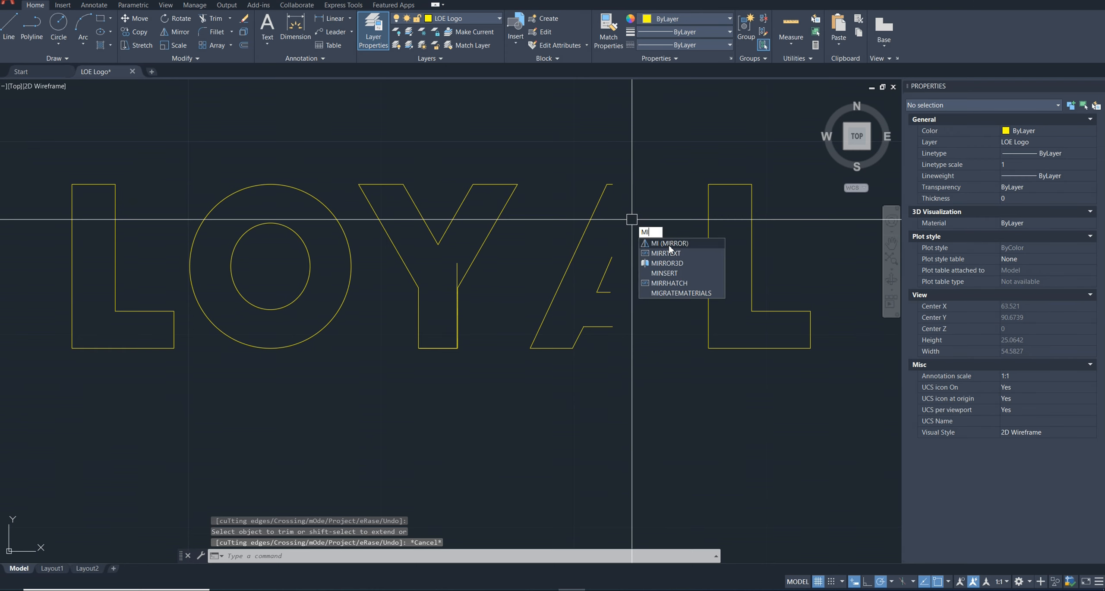
Mirror the left half of the A about a vertical line from its inner crossbar's endpoint with Ortho on, keeping the source objects.
left_click(670, 243)
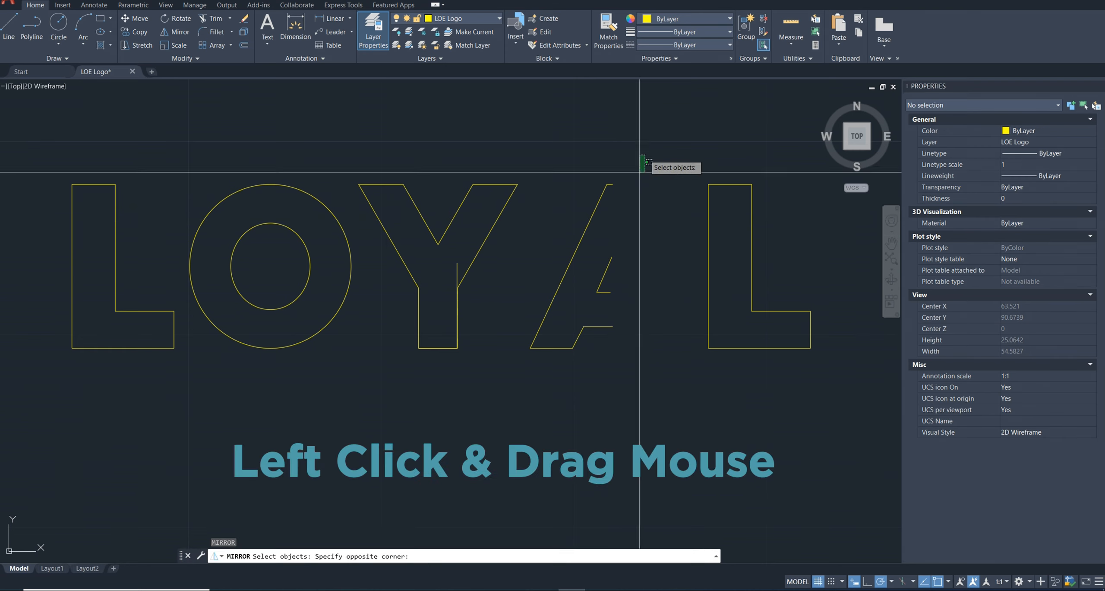
left_click_drag(645, 155, 527, 410)
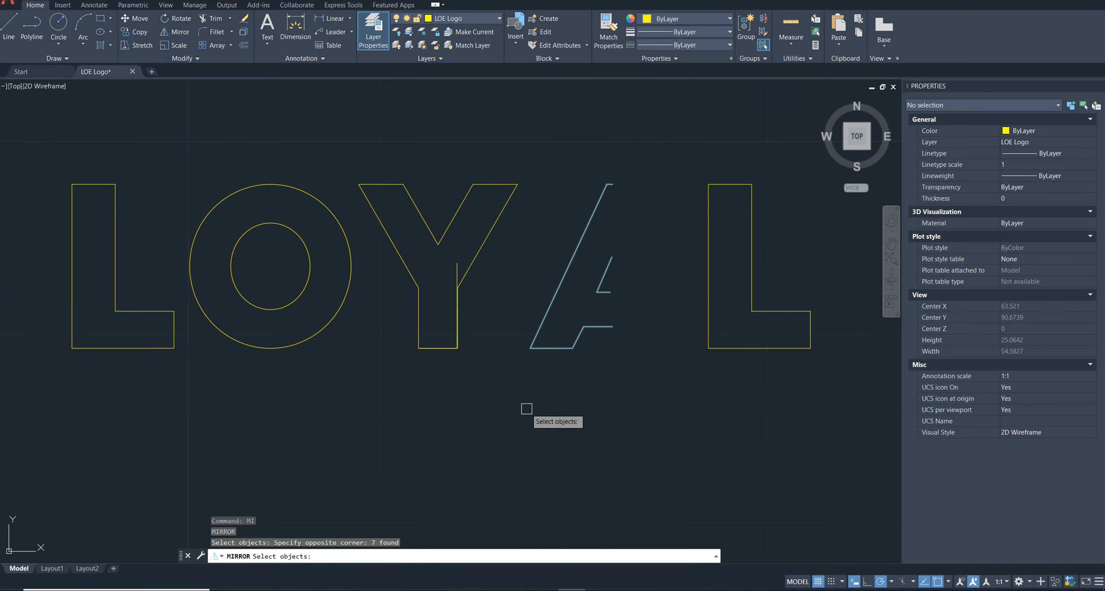
key("Return")
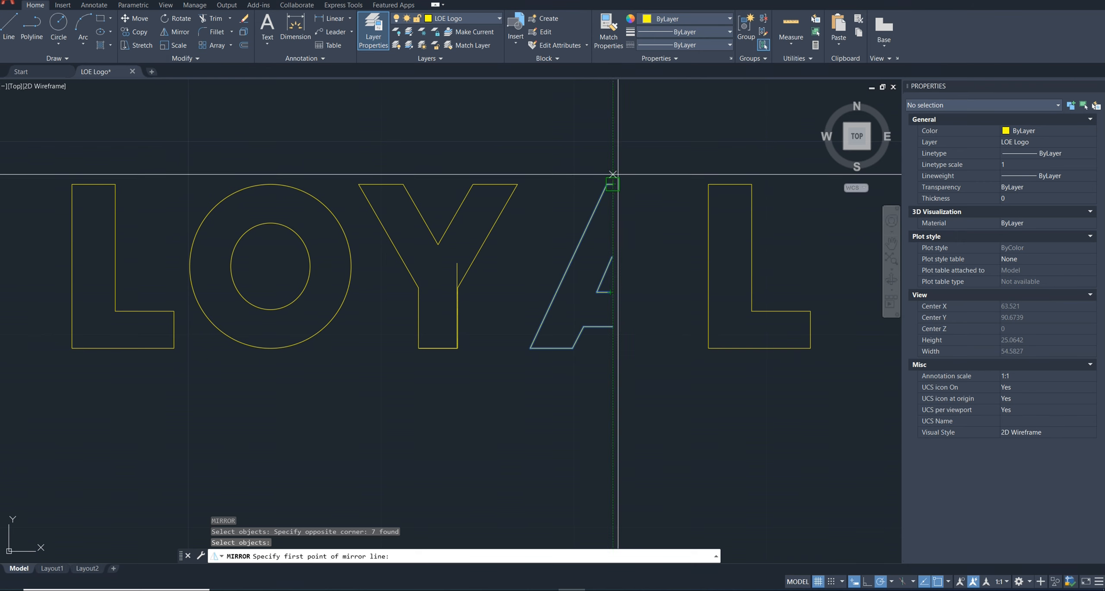
left_click(610, 292)
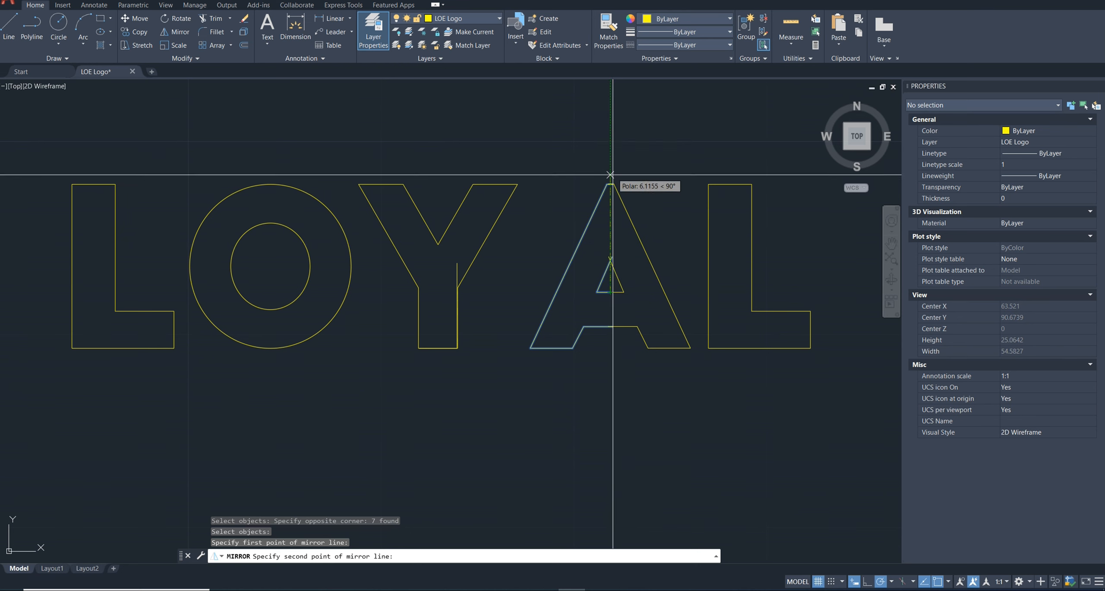
scroll(608, 194, "up", 4)
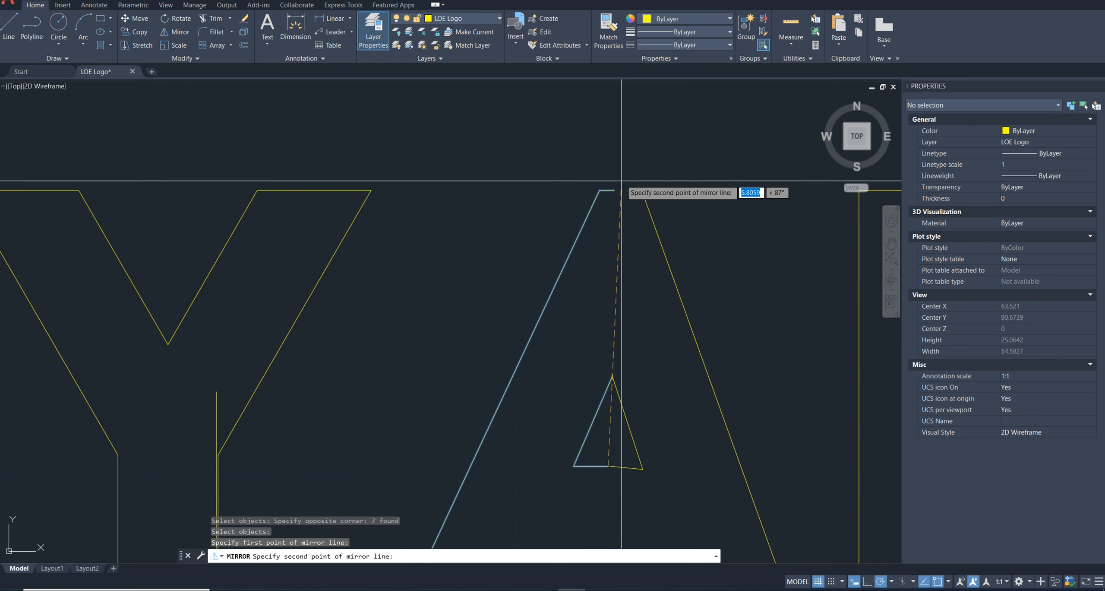
left_click(868, 581)
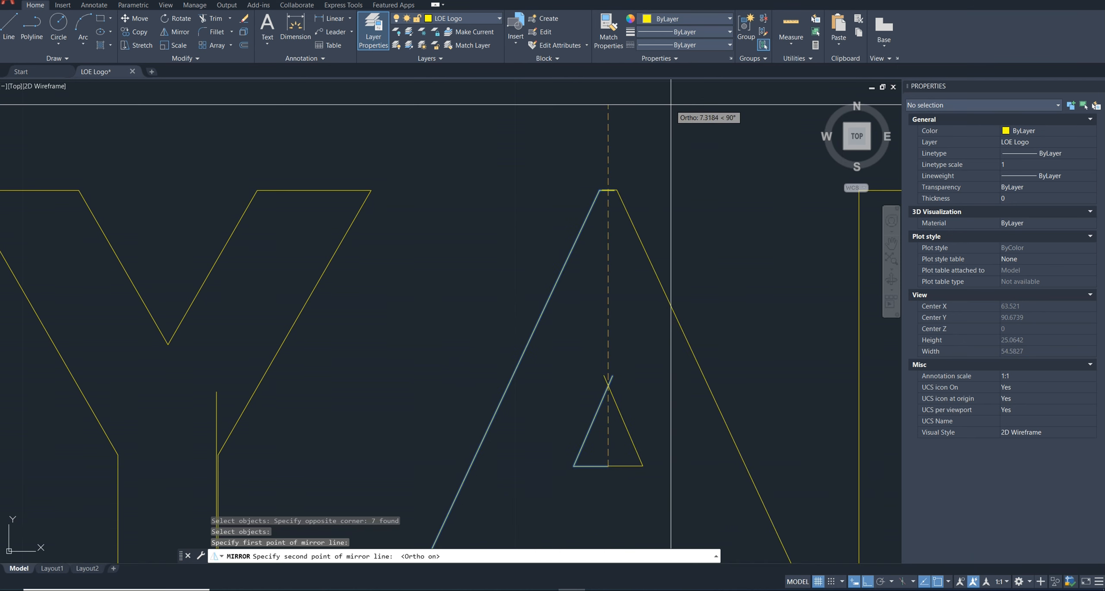
scroll(643, 191, "down", 2)
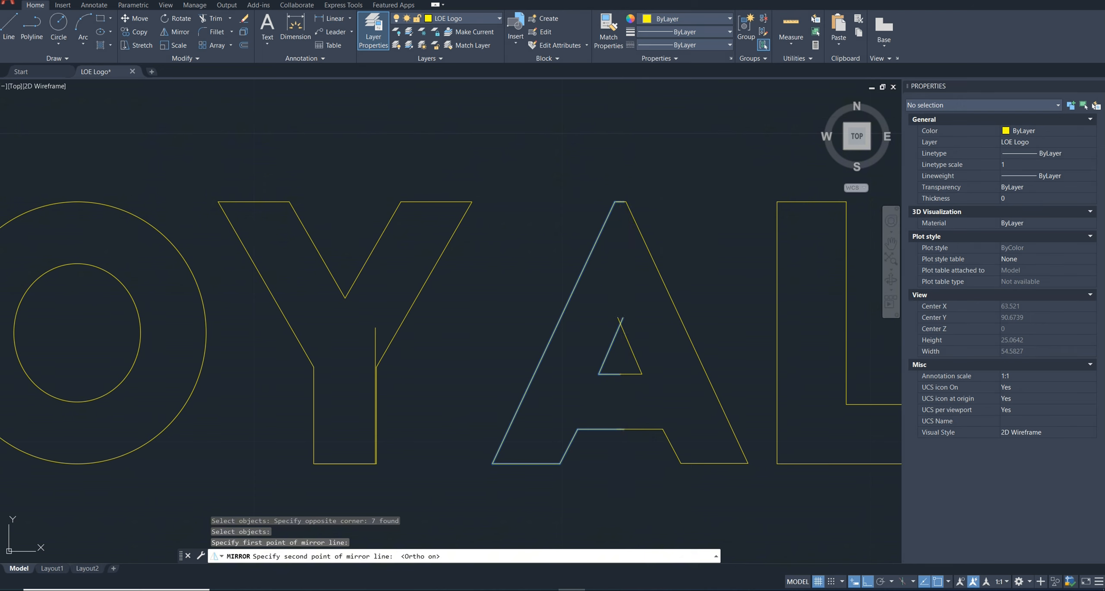
left_click(624, 105)
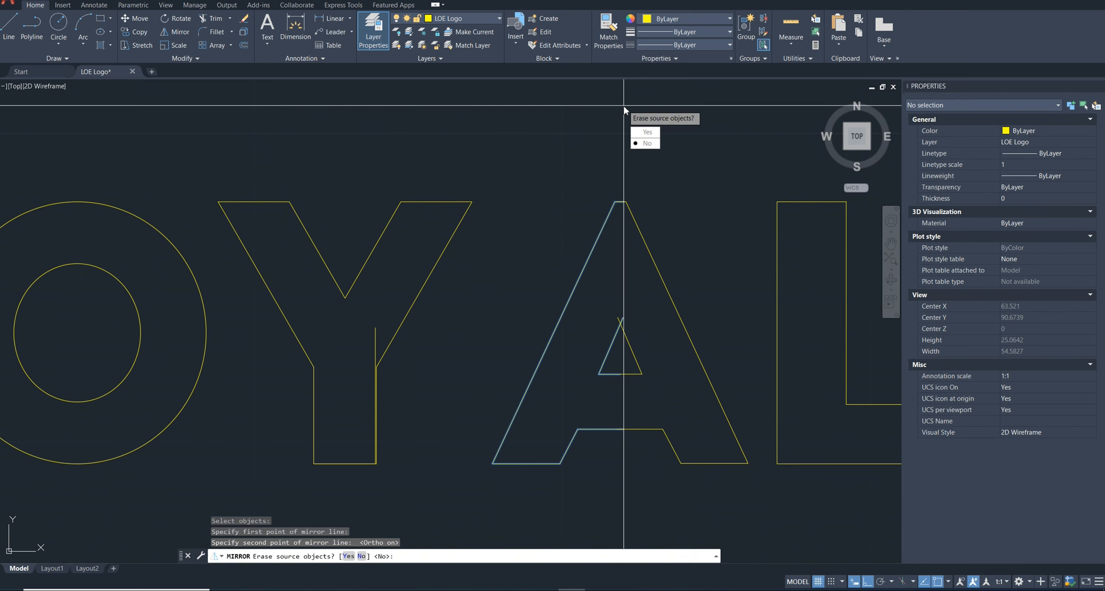
left_click(639, 148)
Trim the crossing line tips at the apex of the A's inner triangle.
scroll(642, 335, "up", 2)
middle_click_drag(642, 335, 654, 274)
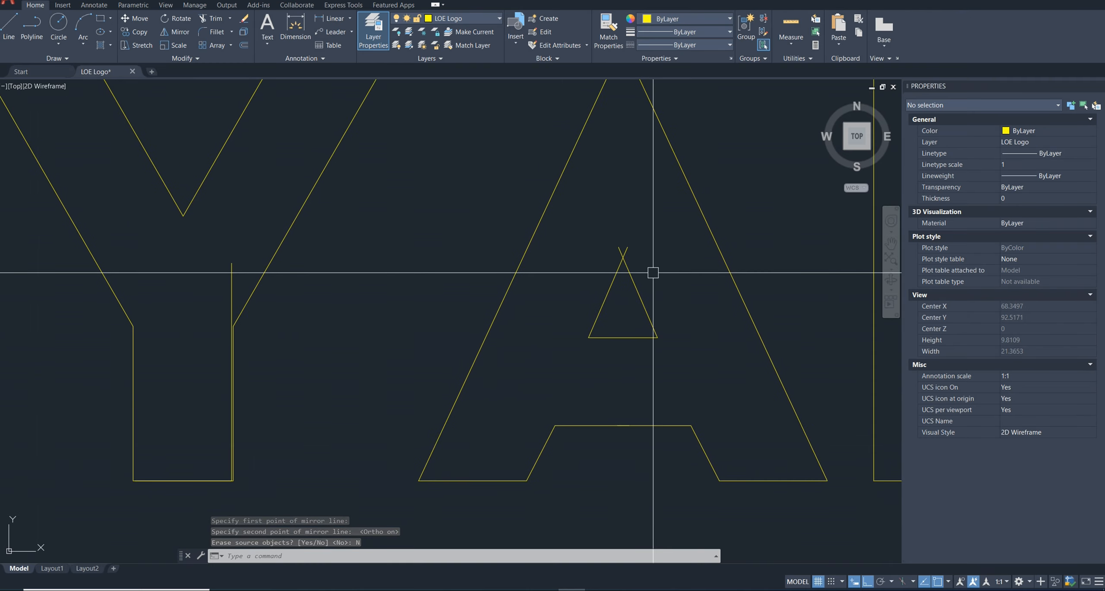
type("r")
key("Return")
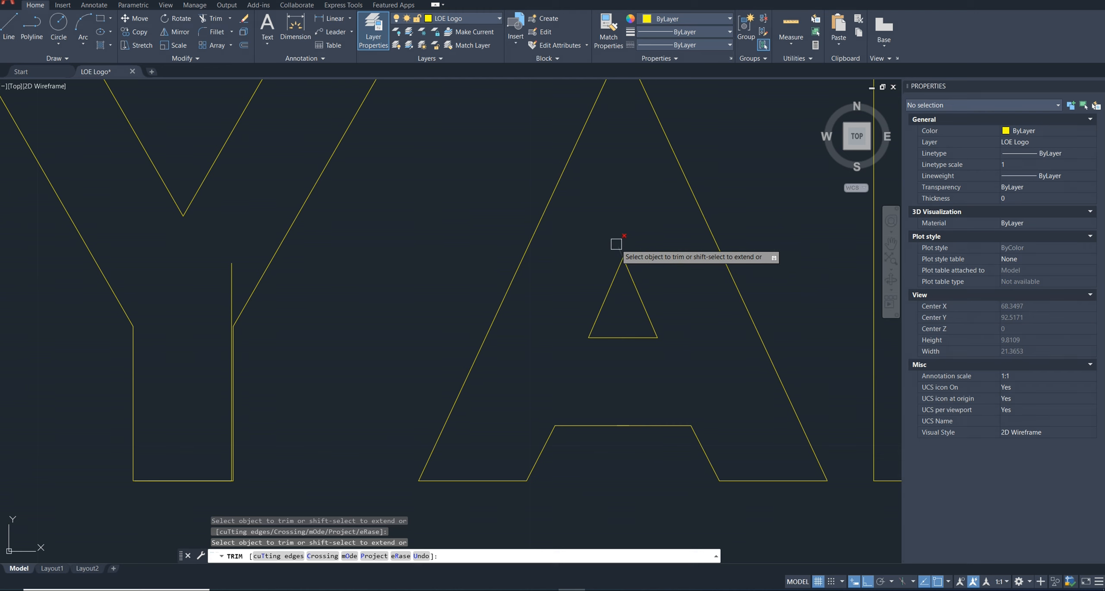
scroll(616, 244, "down", 5)
key("Escape")
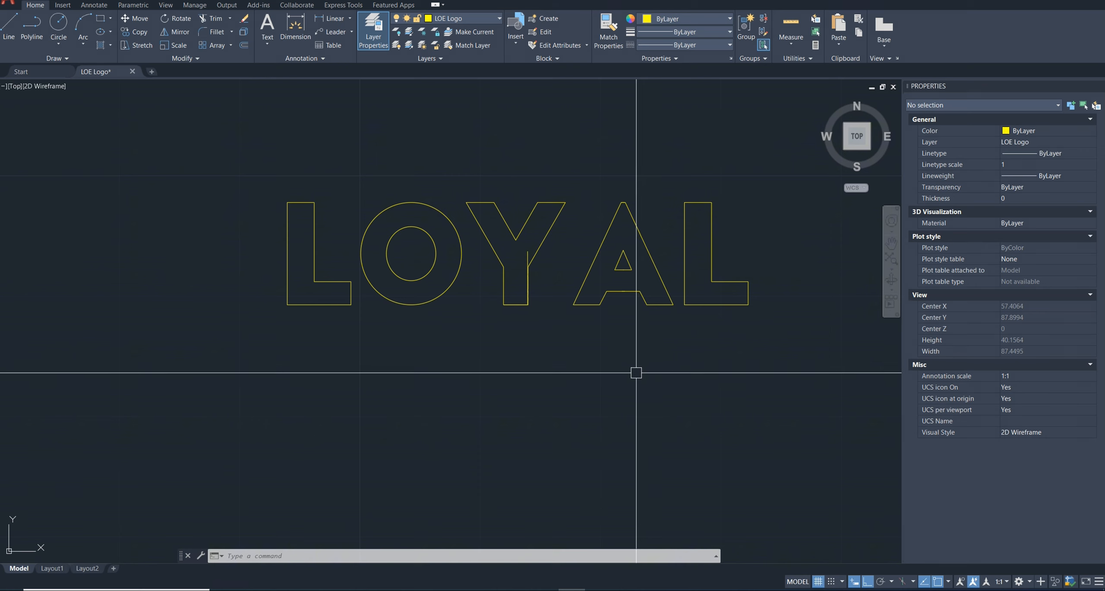
Draw an open stepped polyline of nine horizontal and vertical segments with Ortho on in the empty area below the word LOYAL.
scroll(573, 390, "down", 2)
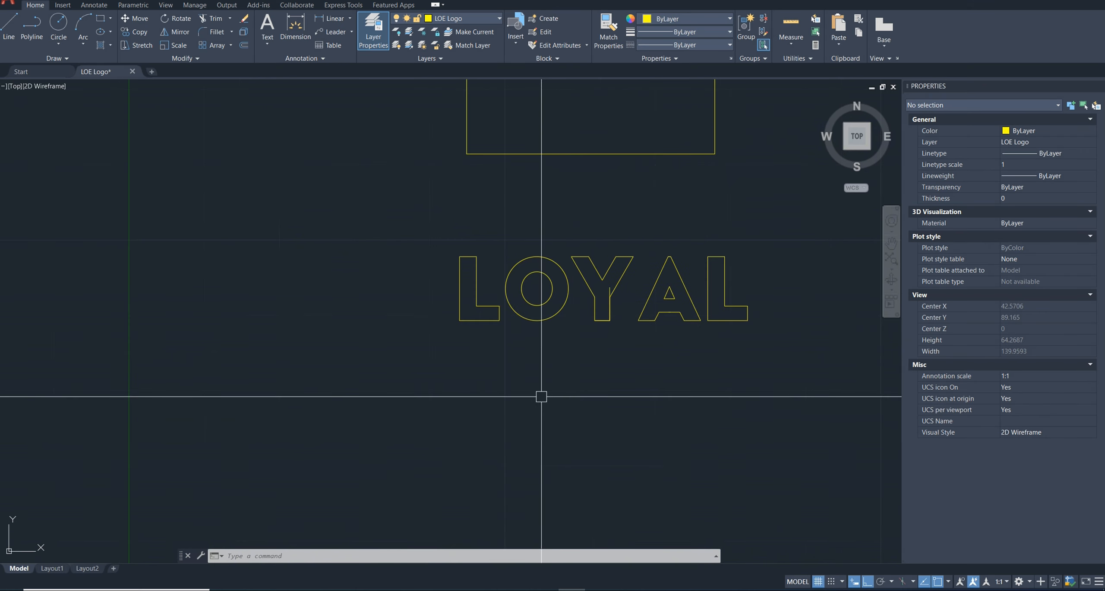
mouse_move(543, 394)
middle_mouse_down()
mouse_move(543, 370)
mouse_move(488, 268)
middle_mouse_up()
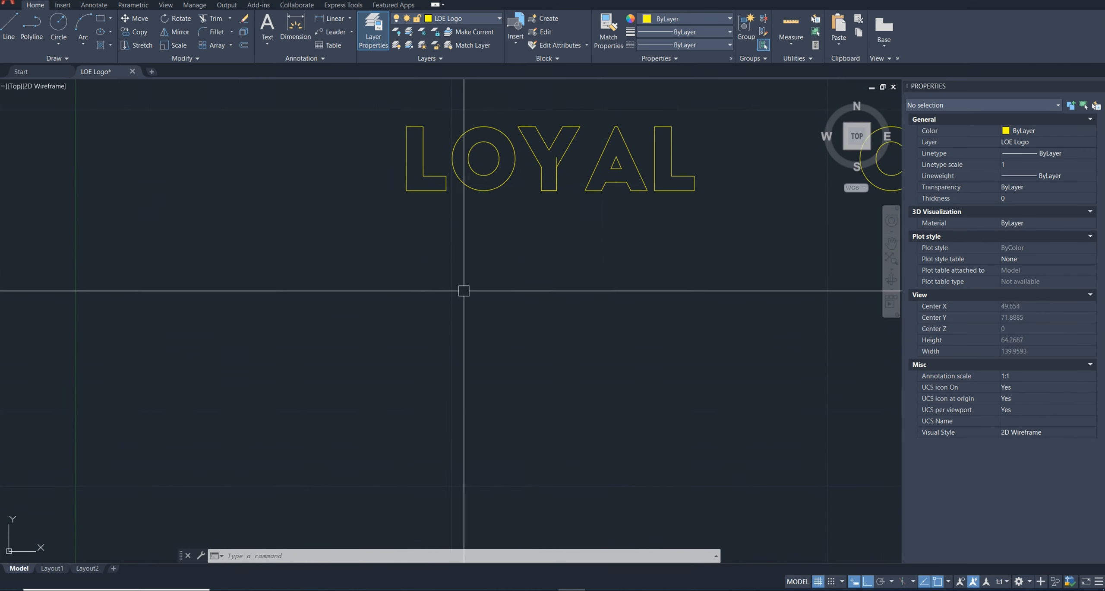
left_click(39, 40)
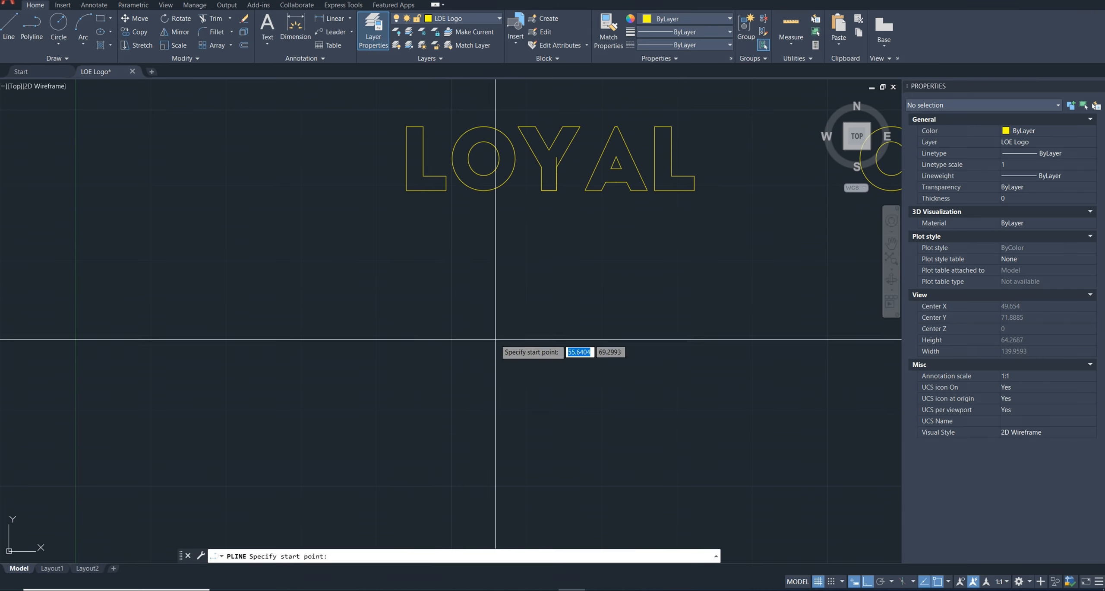
left_click(518, 315)
left_click(401, 315)
left_click(402, 385)
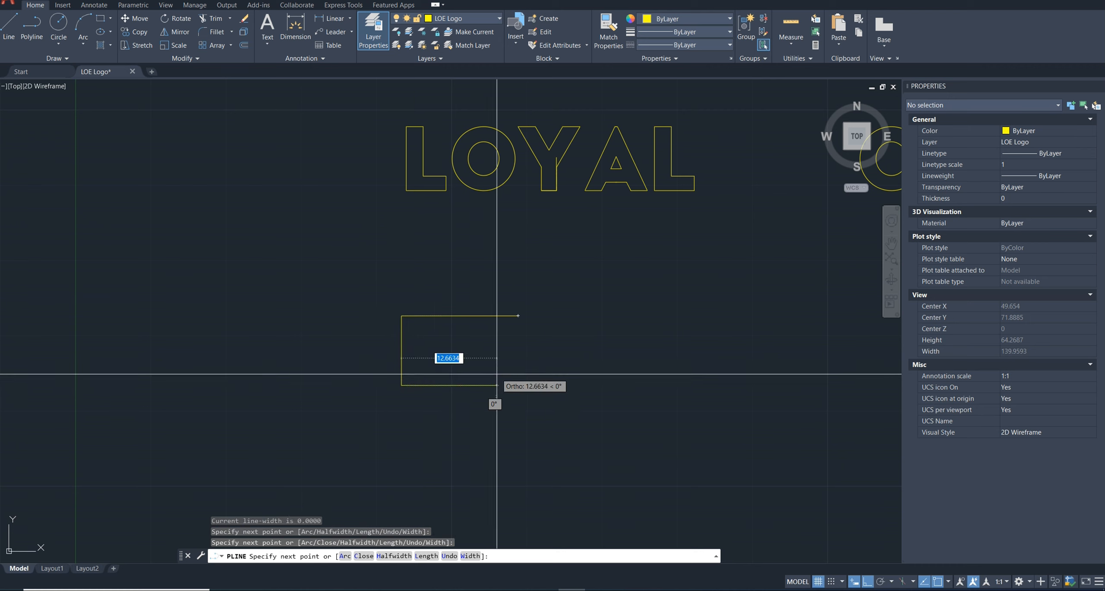
left_click(497, 385)
middle_click_drag(480, 438, 489, 325)
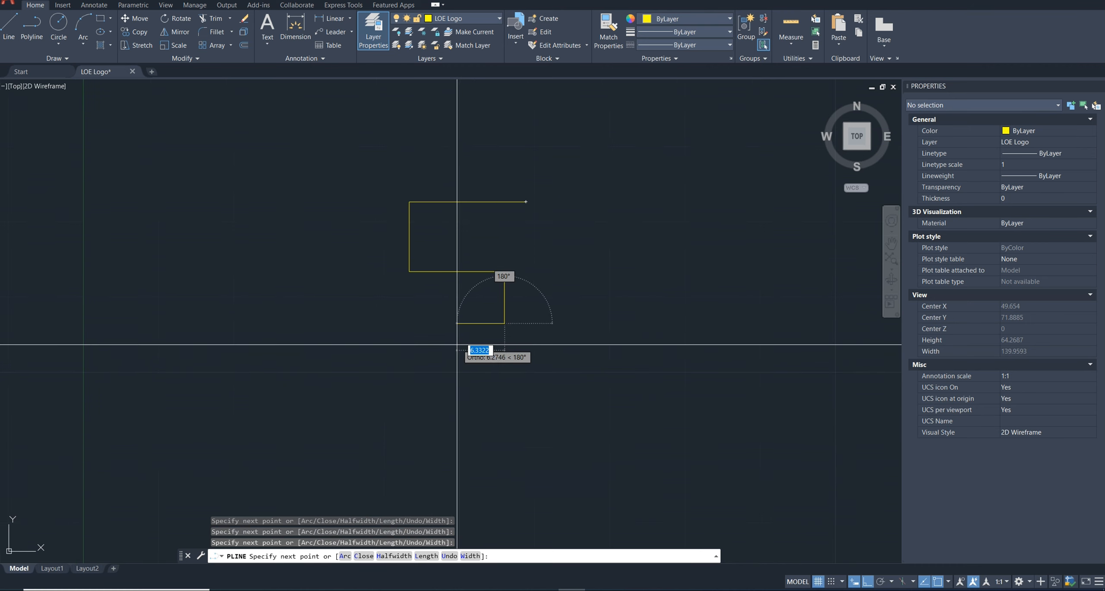
left_click(445, 324)
left_click(445, 394)
left_click(520, 394)
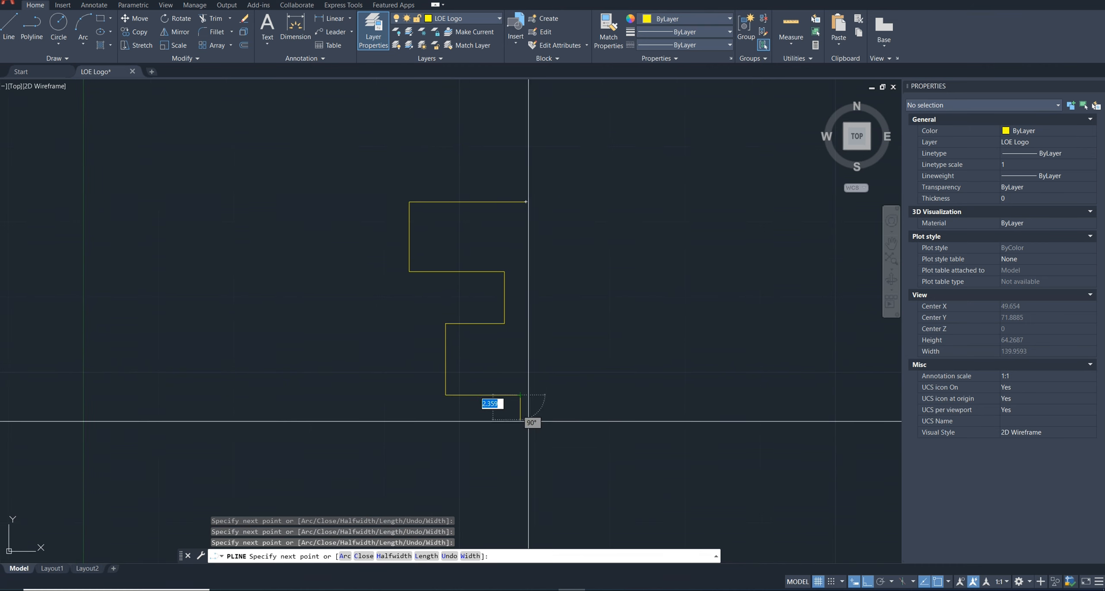
left_click(538, 455)
left_click(569, 454)
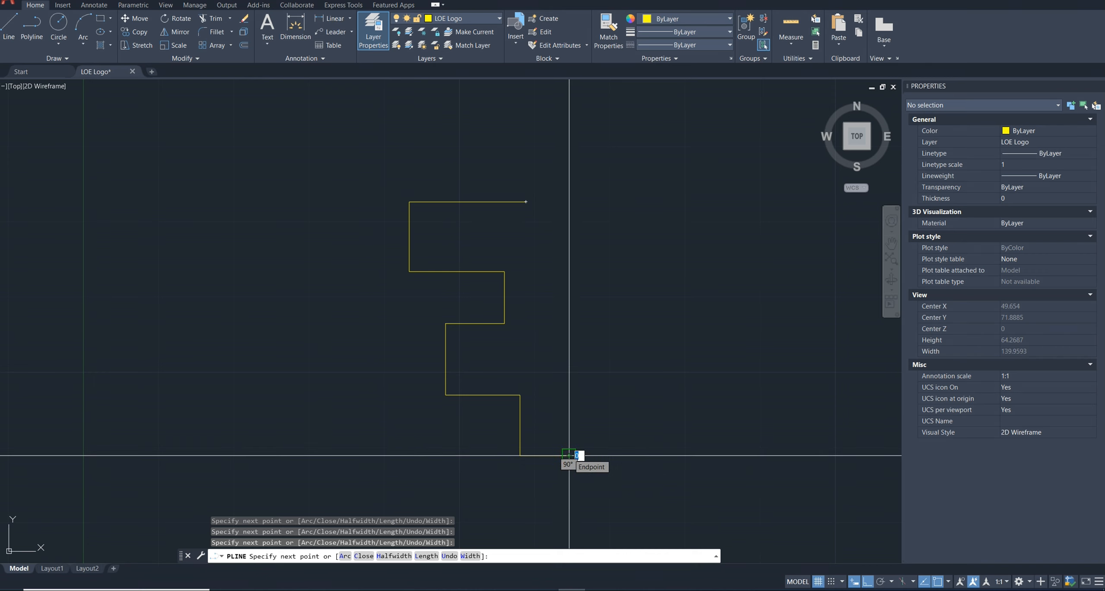
key("Return")
Mirror the stepped polyline about a vertical line through its lower endpoint, erasing the source object.
type("m")
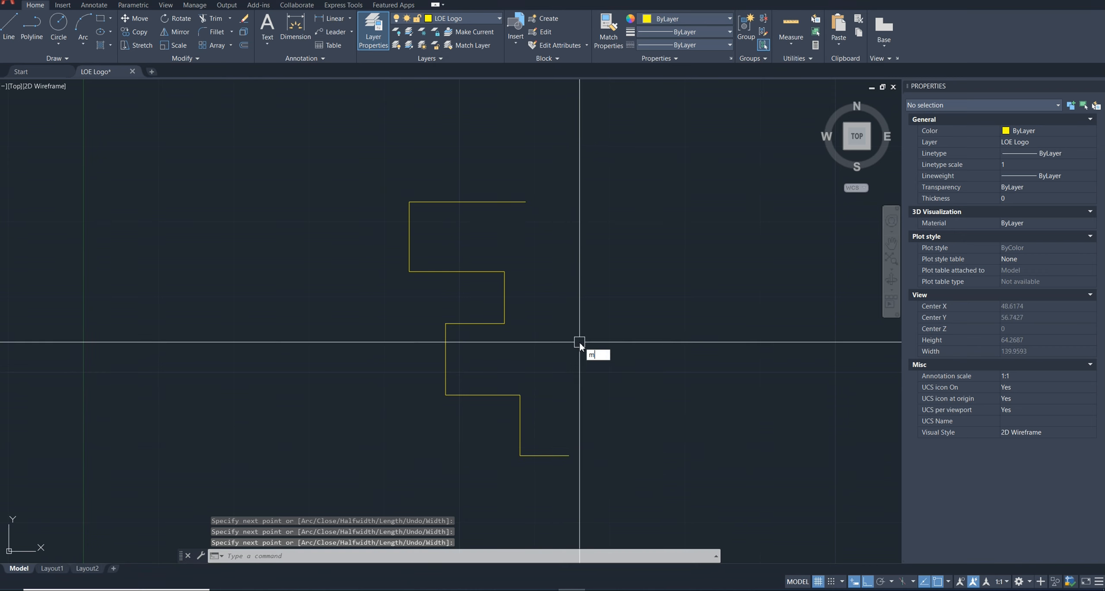
left_click(568, 454)
key("Return")
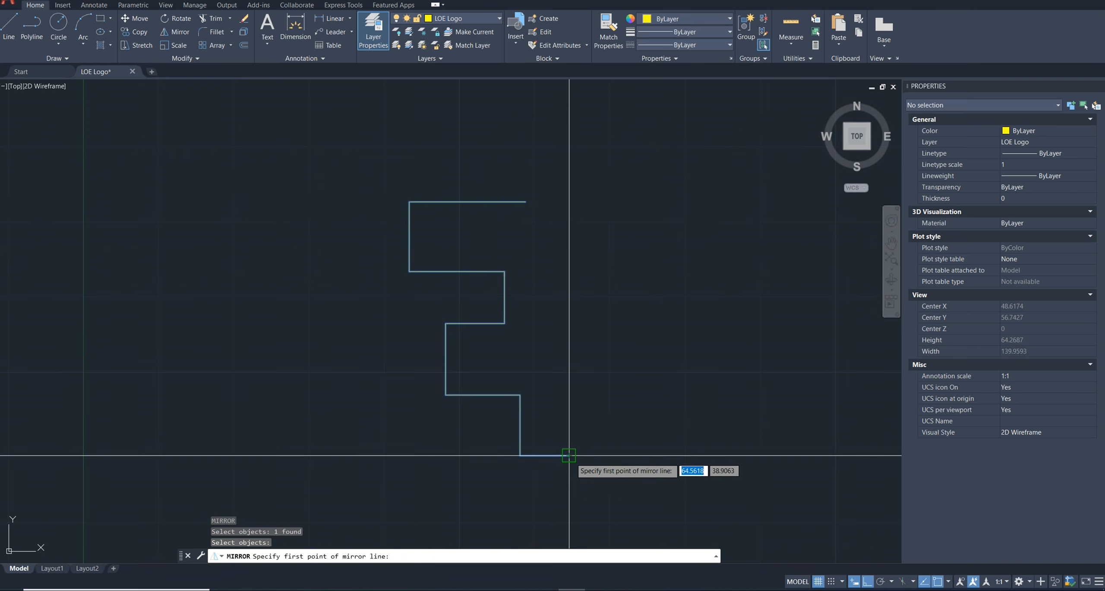
left_click(573, 453)
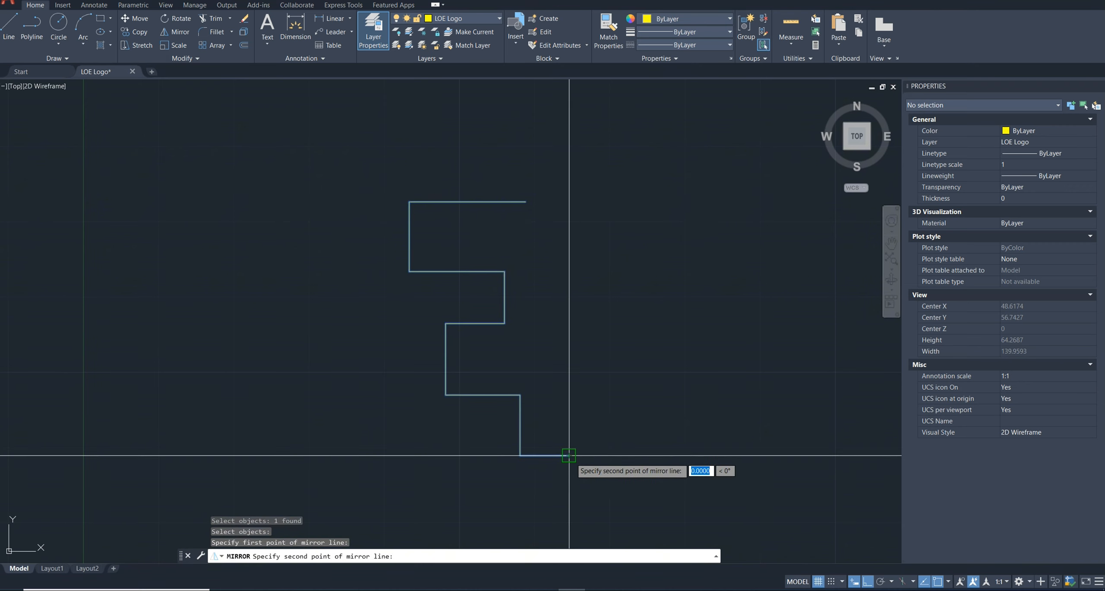
left_click(613, 150)
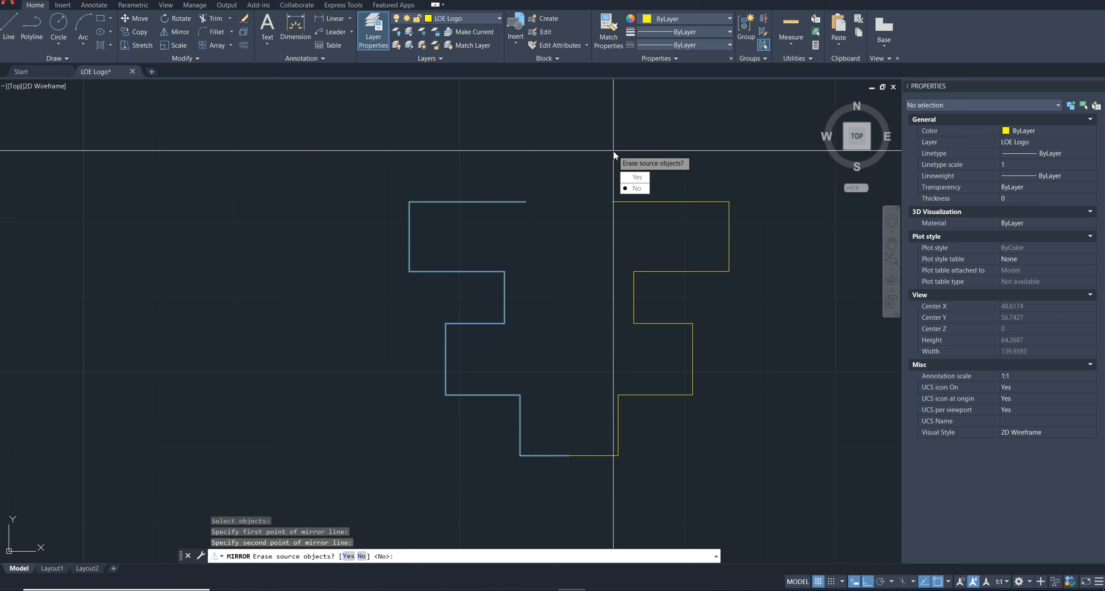
left_click(637, 177)
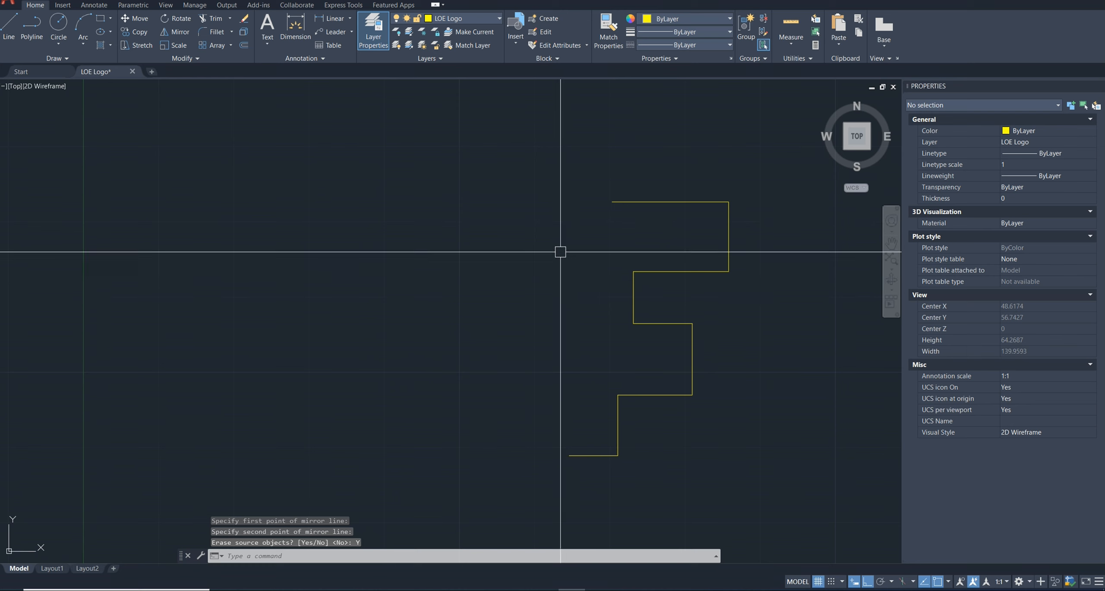
Undo the mirror and the stepped practice polyline below the word LOYAL.
key("ctrl+z")
key("ctrl+z")
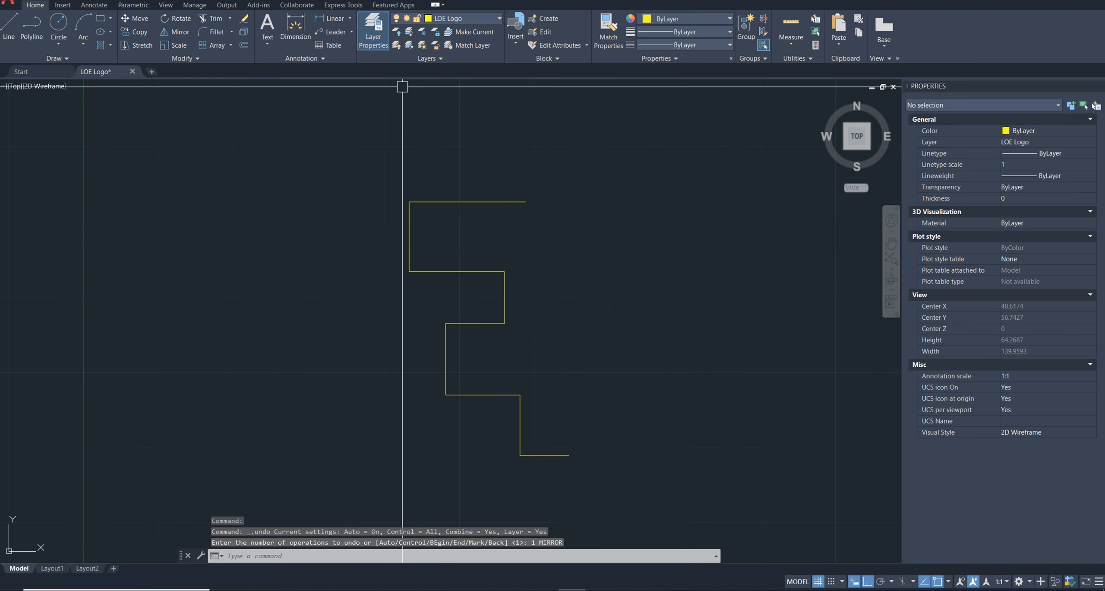
scroll(509, 302, "down", 6)
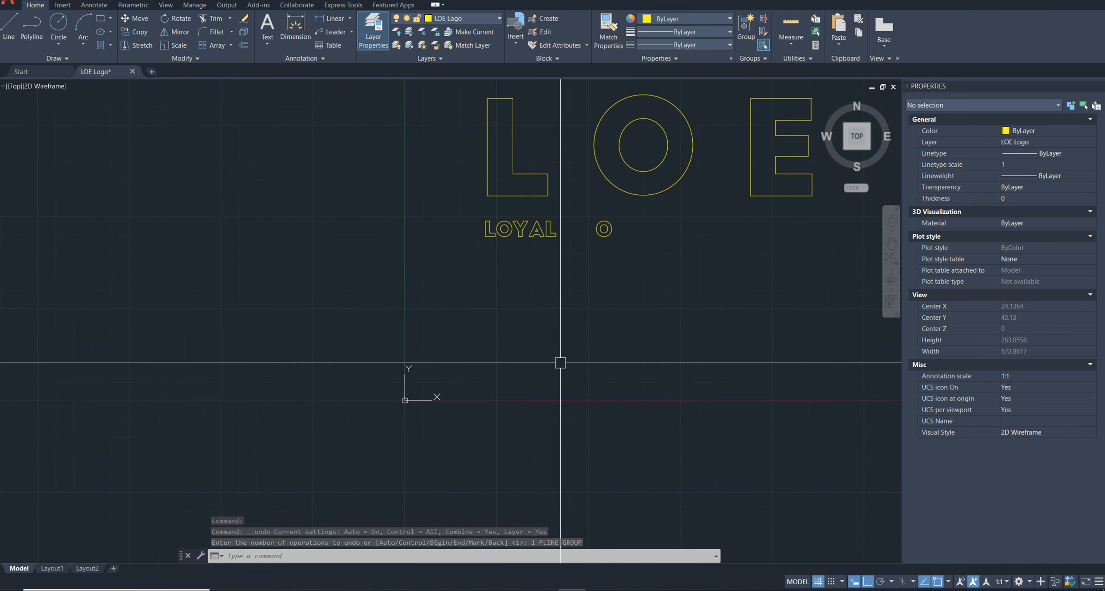